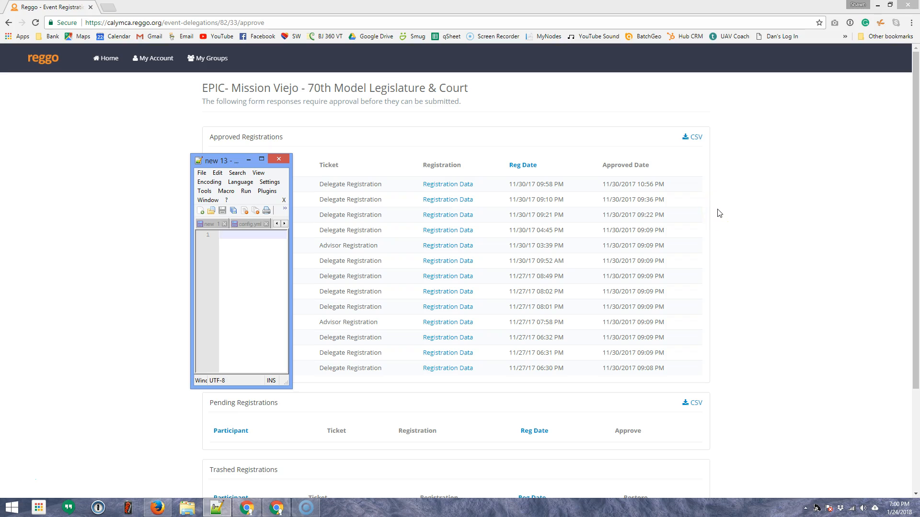
Switch to the CalY CSV Dummy Data spreadsheet in Google Sheets and show its Data to Paste sheet.
left_click(715, 181)
left_click(278, 509)
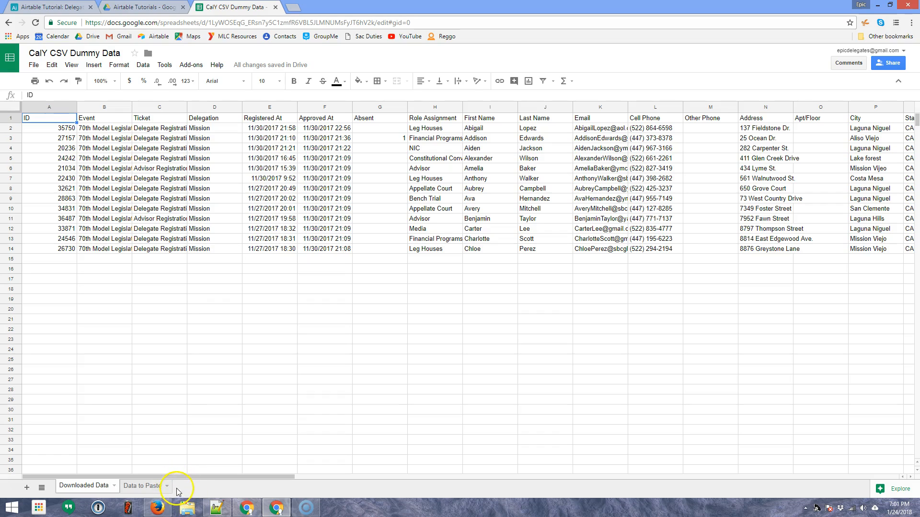
left_click(136, 487)
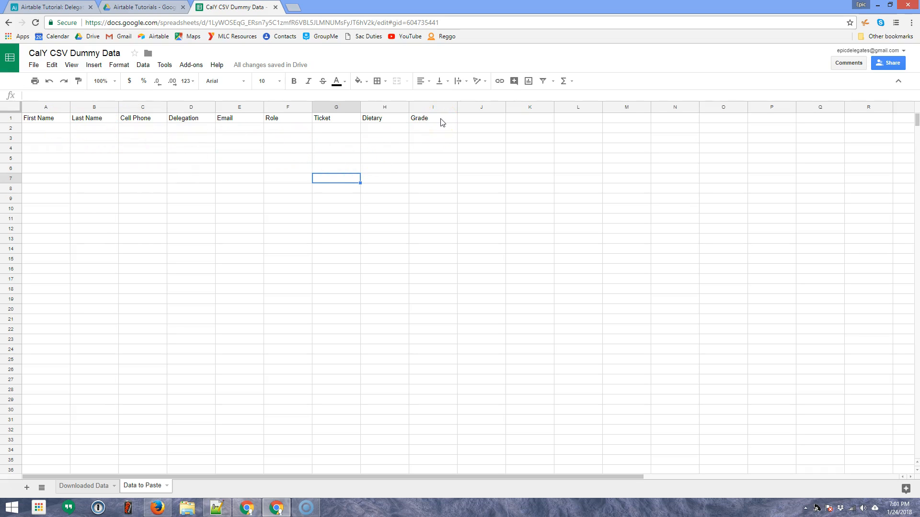
Move the Role column so it sits between Cell Phone and Delegation on the Data to Paste sheet.
left_click(330, 139)
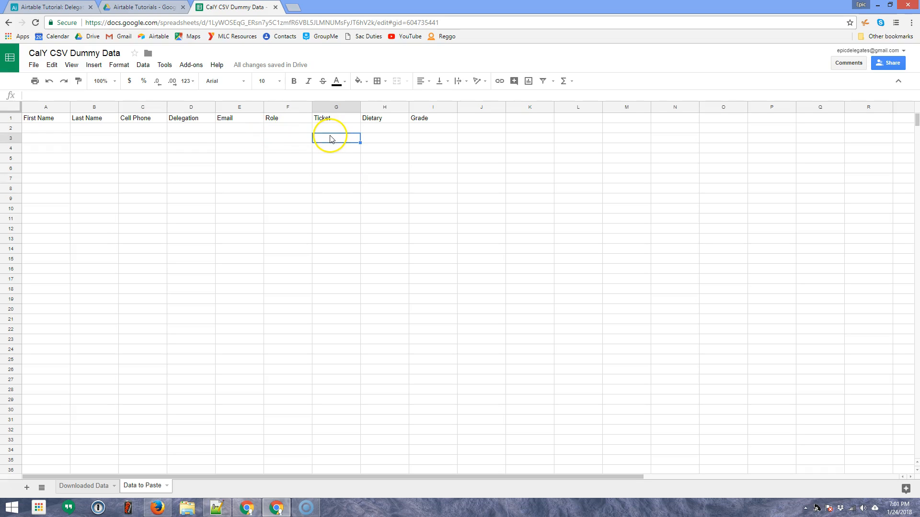
left_click(281, 109)
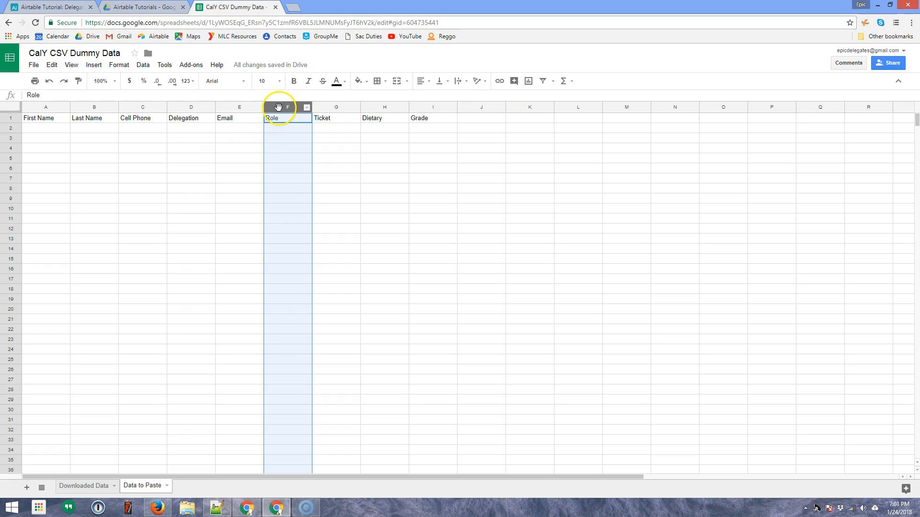
left_click_drag(277, 107, 173, 108)
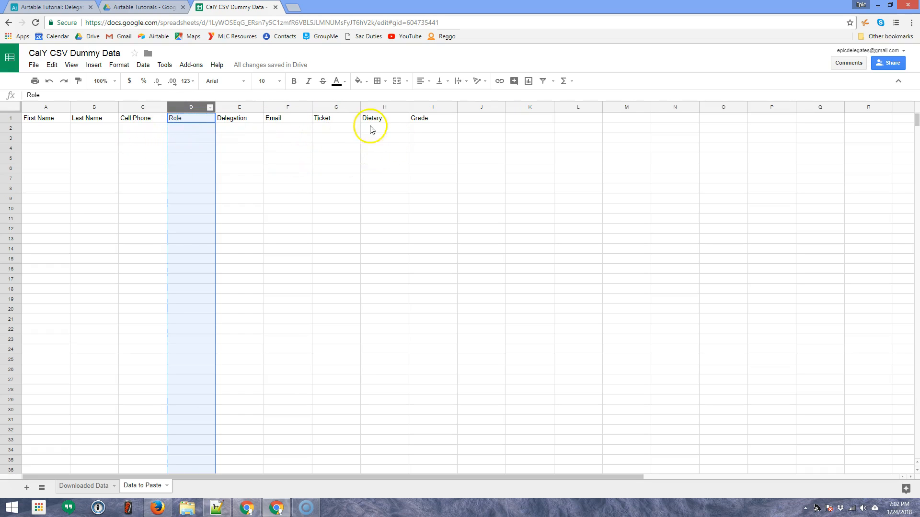
left_click(277, 159)
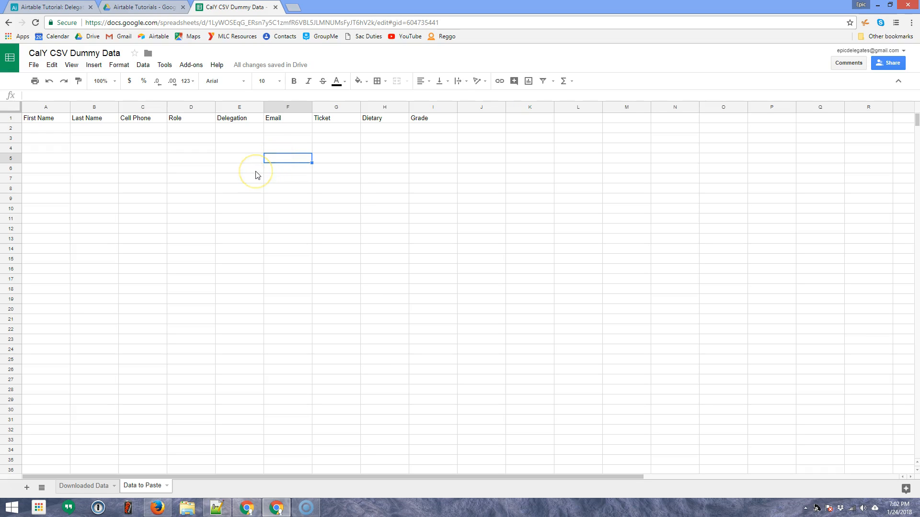
Link cell A2 of Data to Paste to the First Name header with the formula ='Downloaded Data'!I1.
left_click(48, 132)
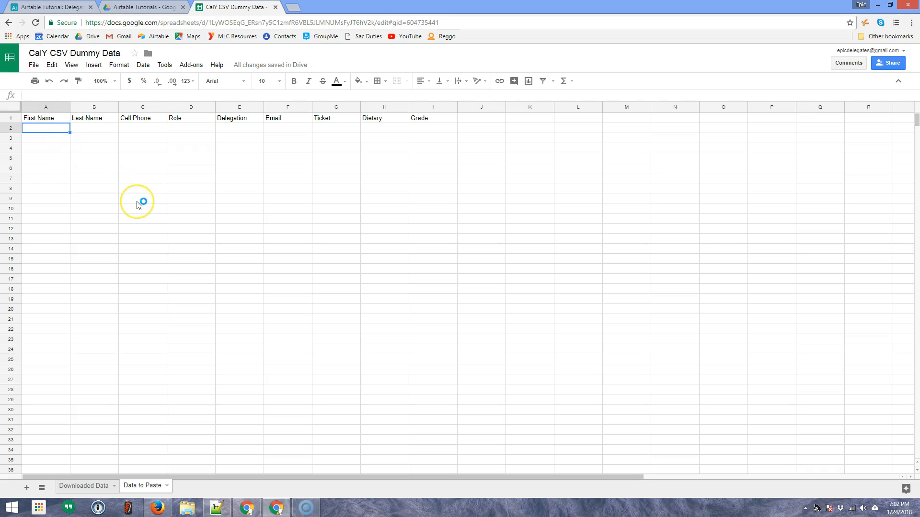
type("=")
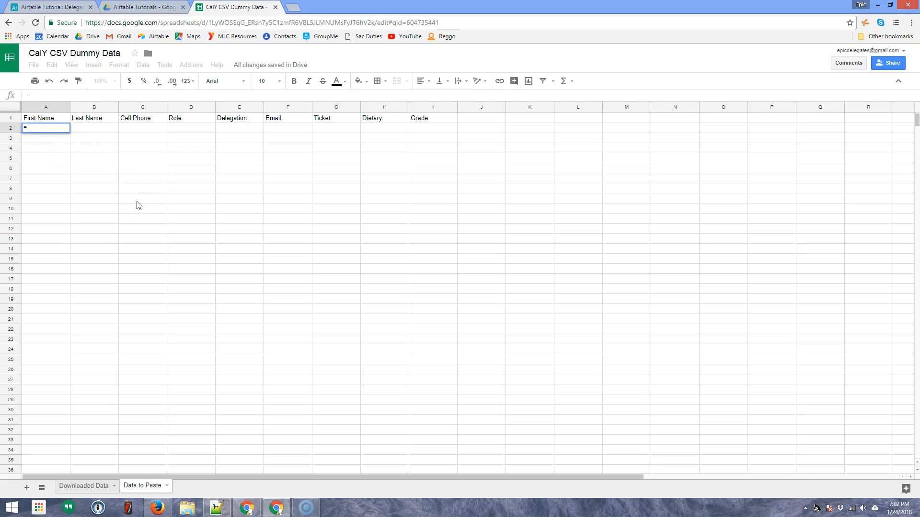
left_click(83, 486)
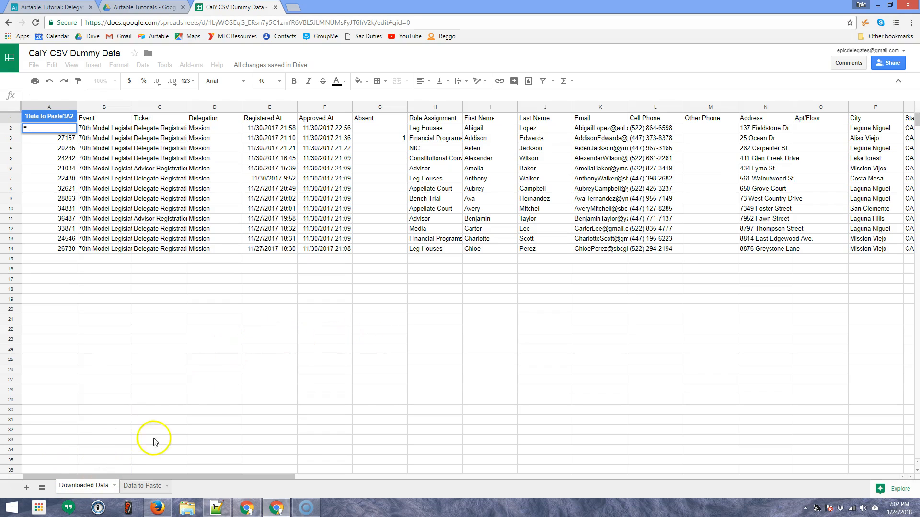
left_click(489, 119)
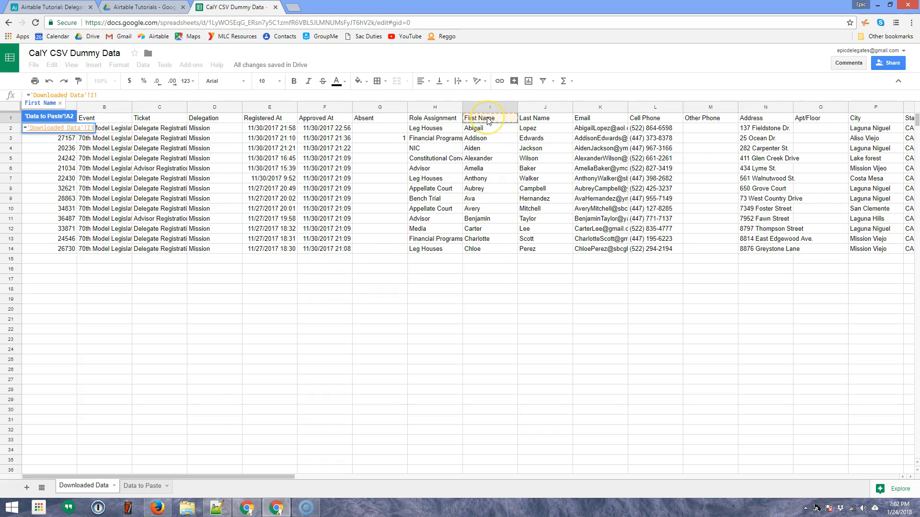
key("Return")
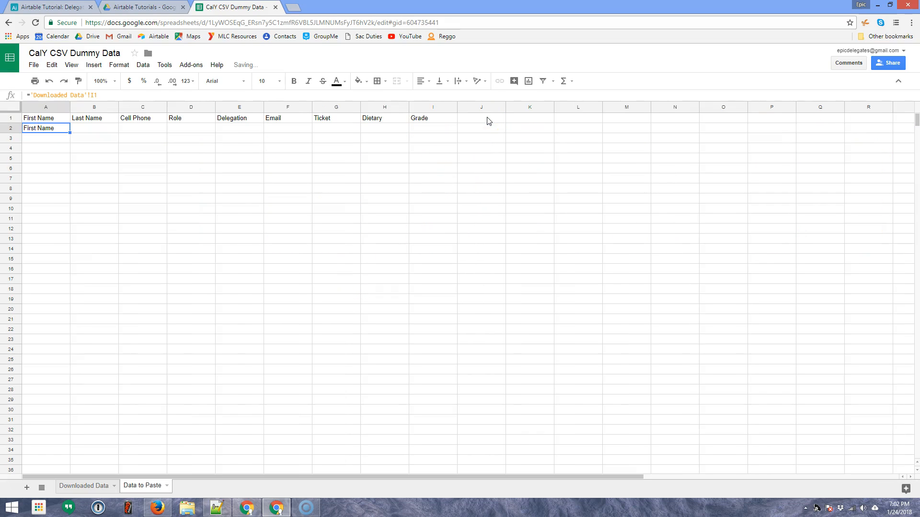
Link cell B2 of Data to Paste to the Last Name header with the formula ='Downloaded Data'!J1.
left_click(87, 133)
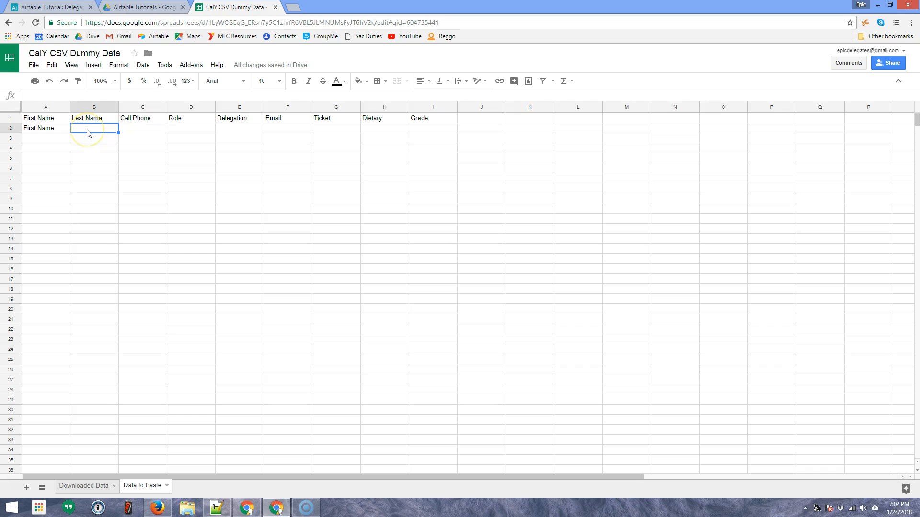
type("=")
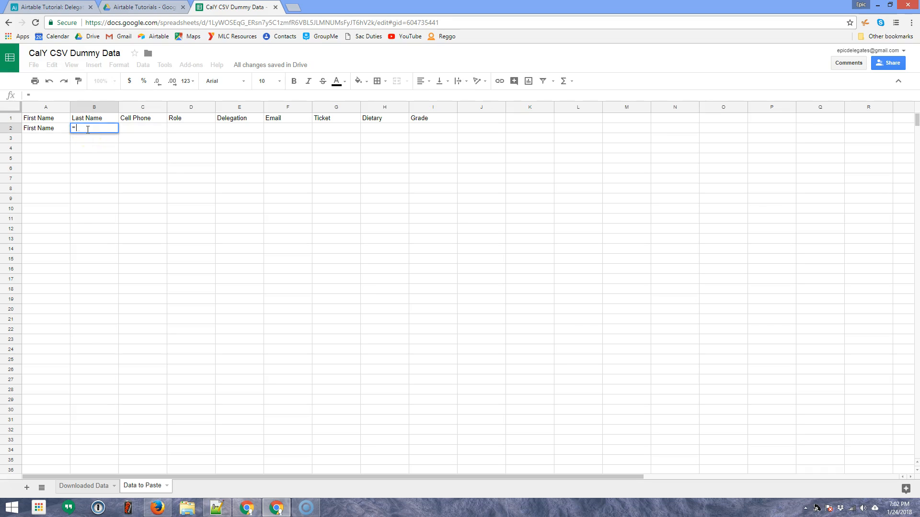
left_click(81, 486)
left_click(536, 120)
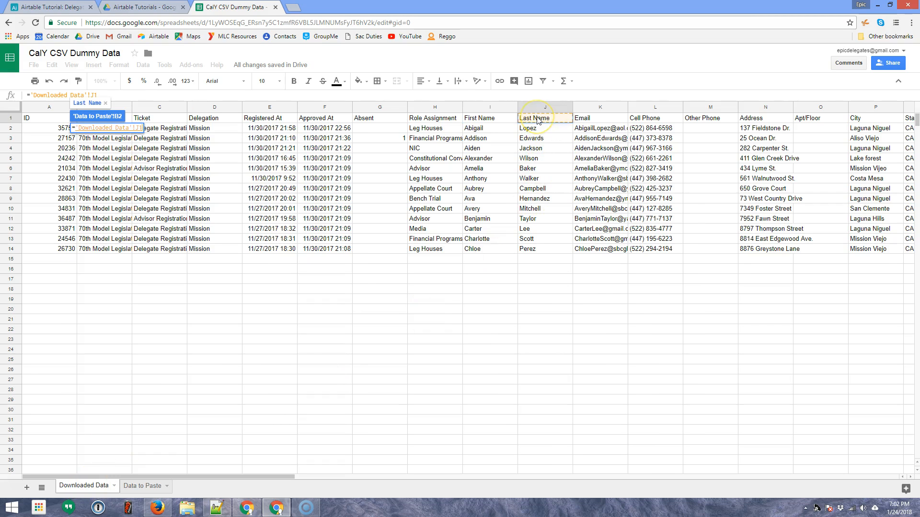
key("Return")
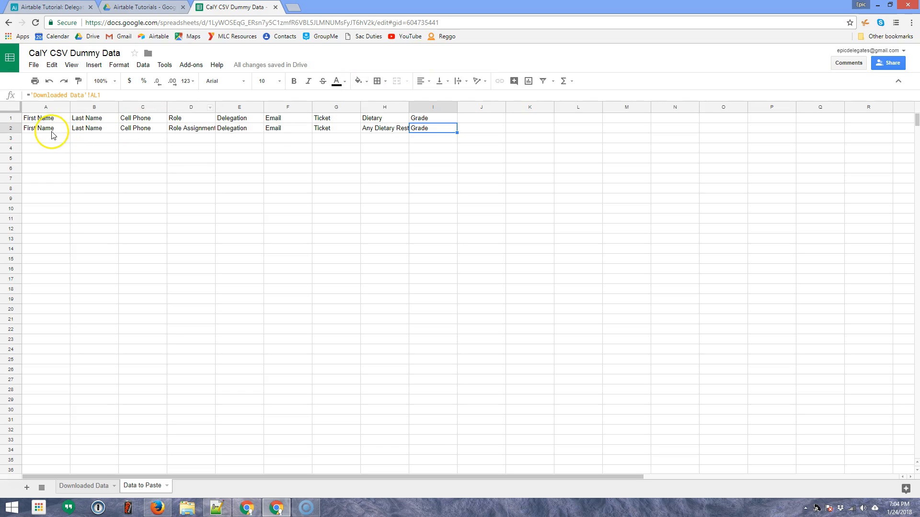
Delete the manually typed header row 1 above the linked headers.
left_click(11, 118)
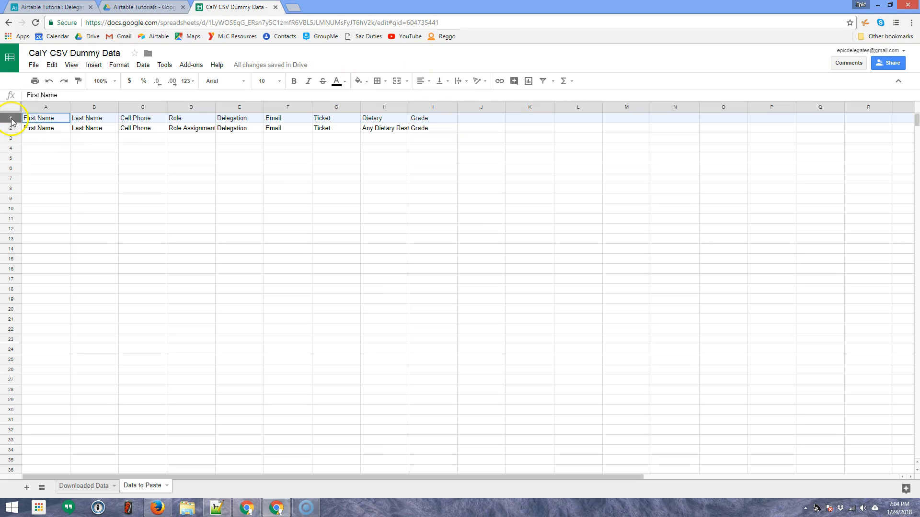
right_click(11, 118)
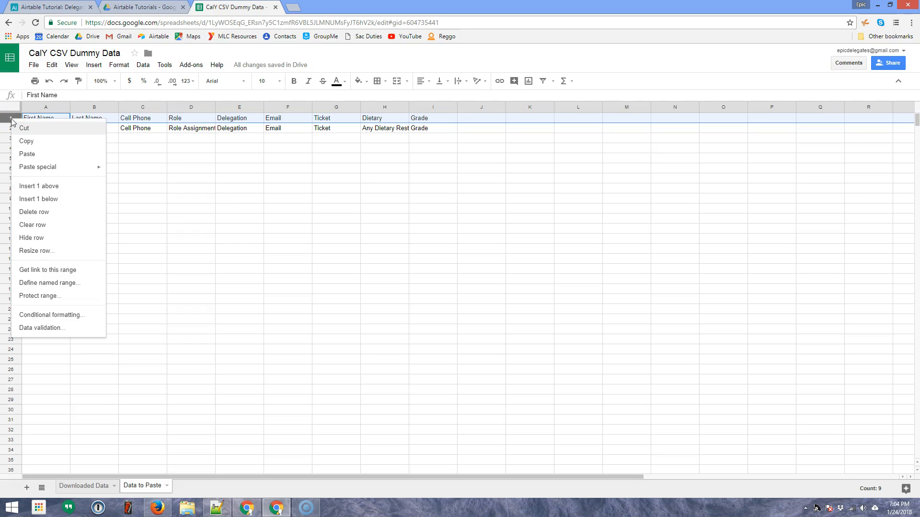
left_click(57, 214)
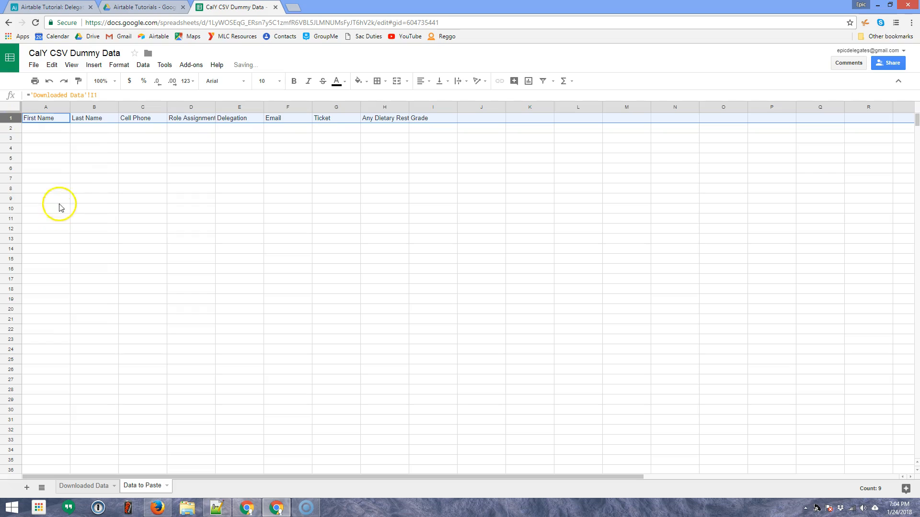
left_click(312, 159)
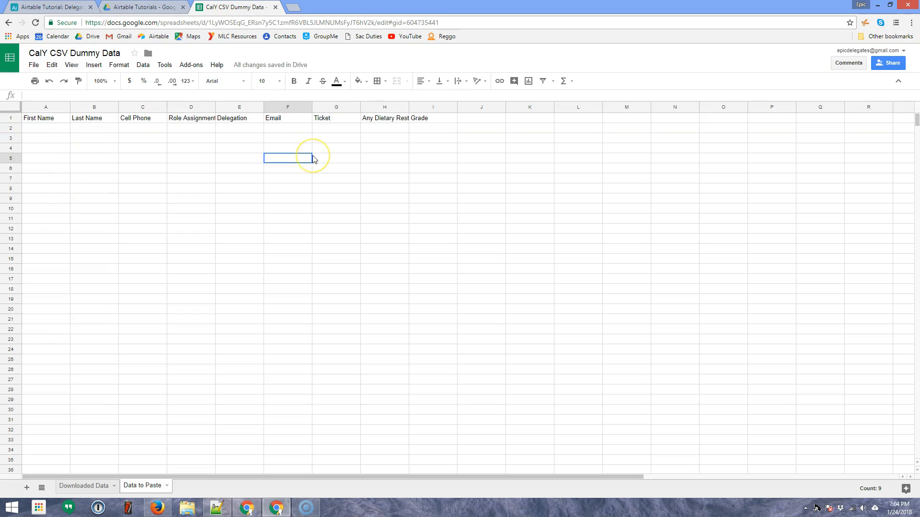
Fill the linked header formulas in A1:I1 down through row 28.
left_click(57, 119)
left_click_drag(57, 120, 431, 121)
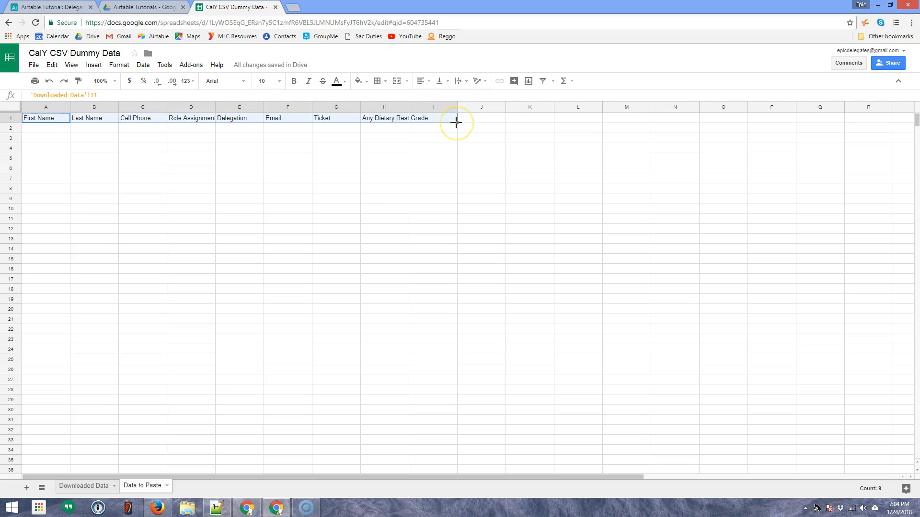
left_click_drag(456, 123, 465, 390)
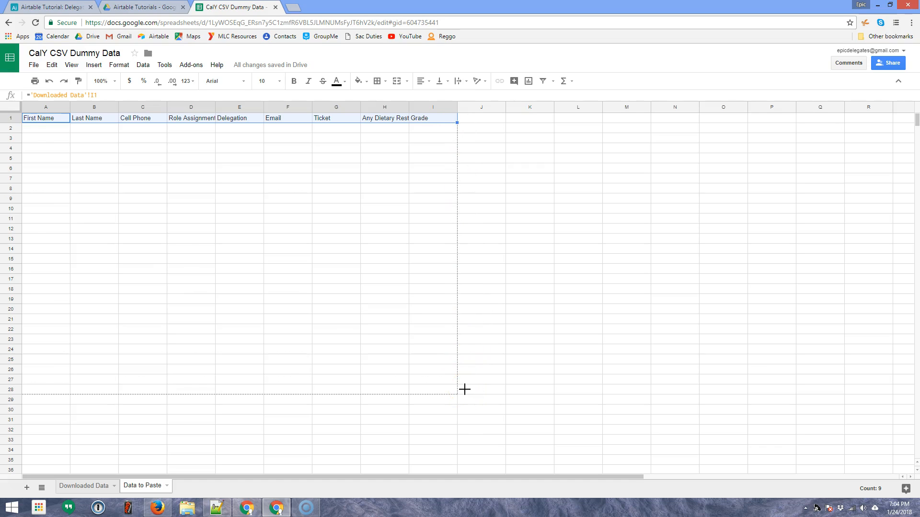
left_click_drag(465, 389, 467, 393)
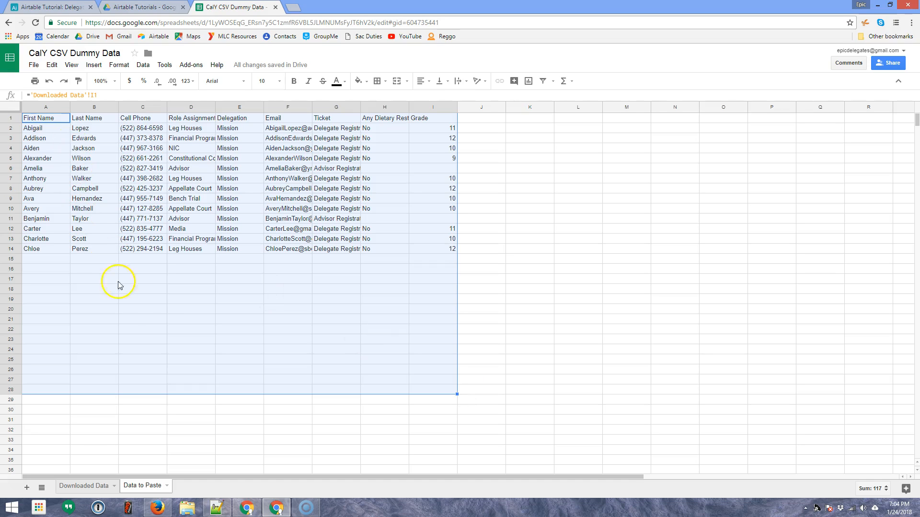
Check the Downloaded Data sheet and clear the surplus formulas in A15:K35 below the last record on Data to Paste.
left_click(75, 487)
left_click(142, 486)
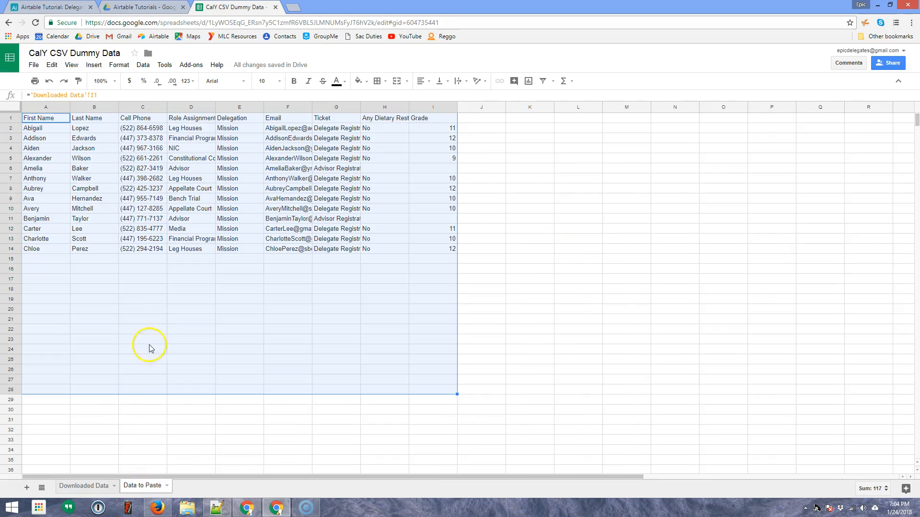
left_click(138, 306)
left_click_drag(57, 261, 529, 435)
key("Delete")
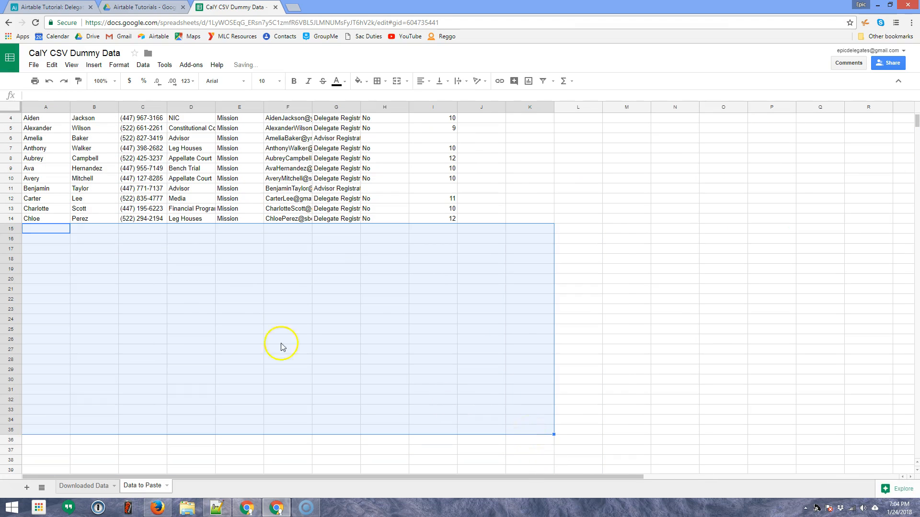
scroll(226, 326, "up", 1)
left_click(182, 180)
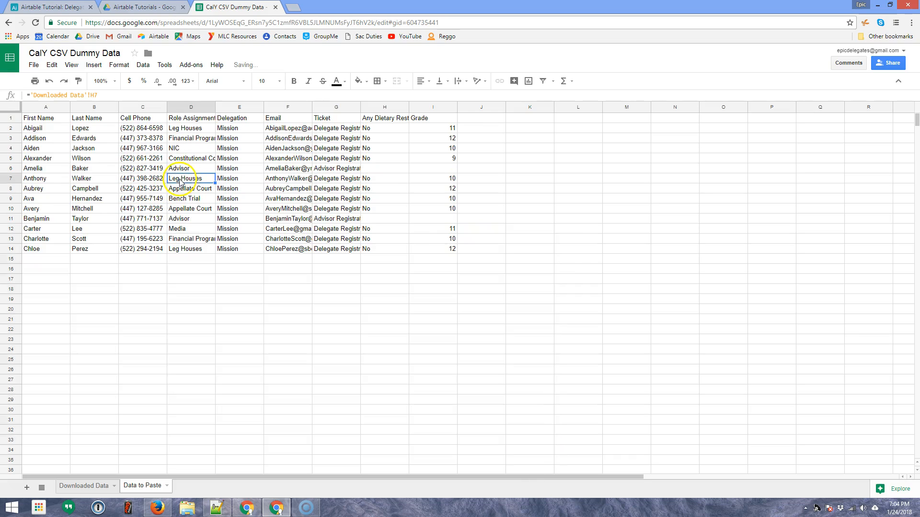